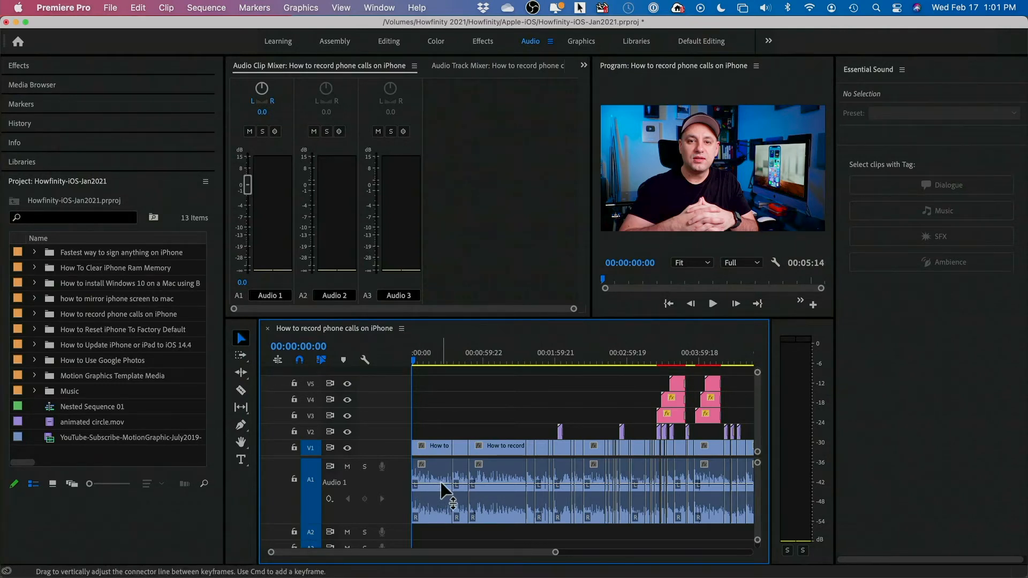
Raise and lower the volume line of the first clip on track A1, leaving it at about 0.2 dB.
drag(431, 484, 431, 479)
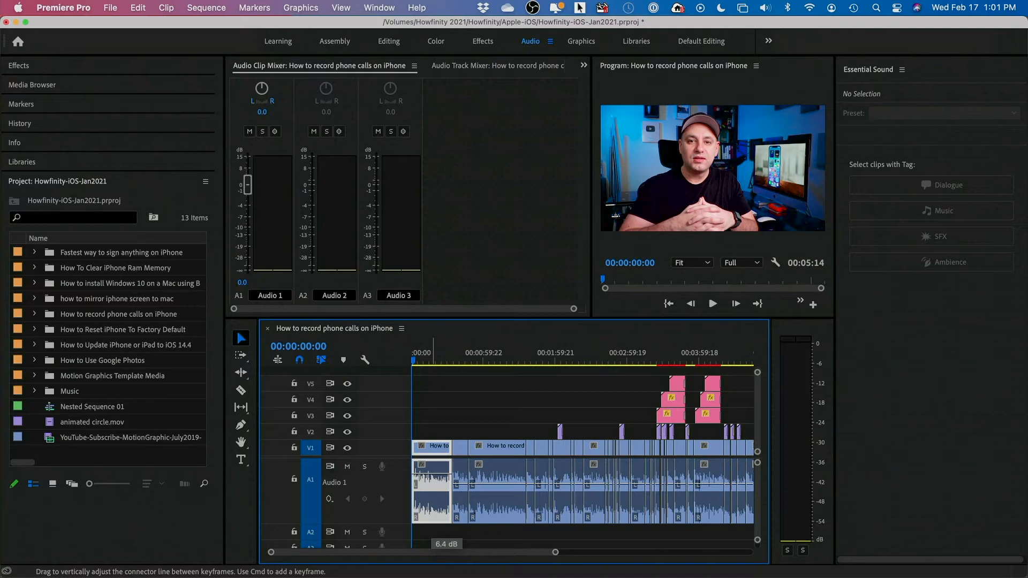
drag(431, 472, 431, 492)
drag(433, 493, 434, 477)
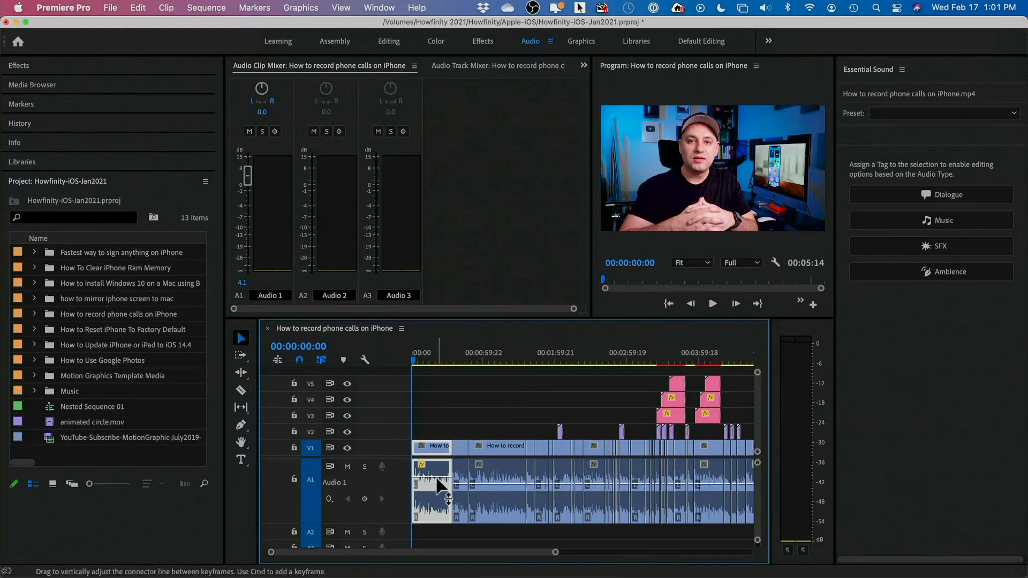
drag(437, 477, 431, 487)
mouse_move(445, 484)
click(459, 415)
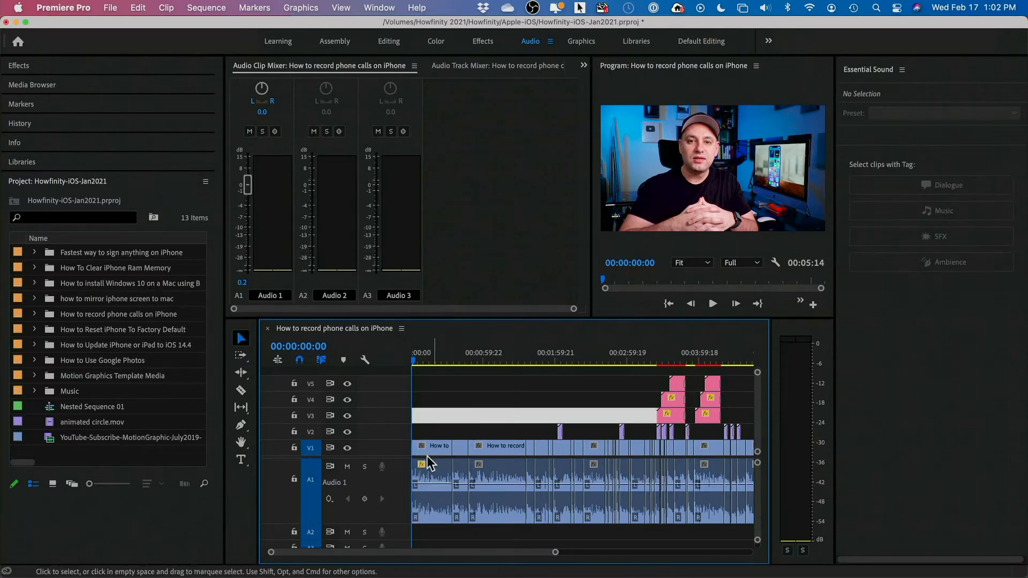
click(423, 413)
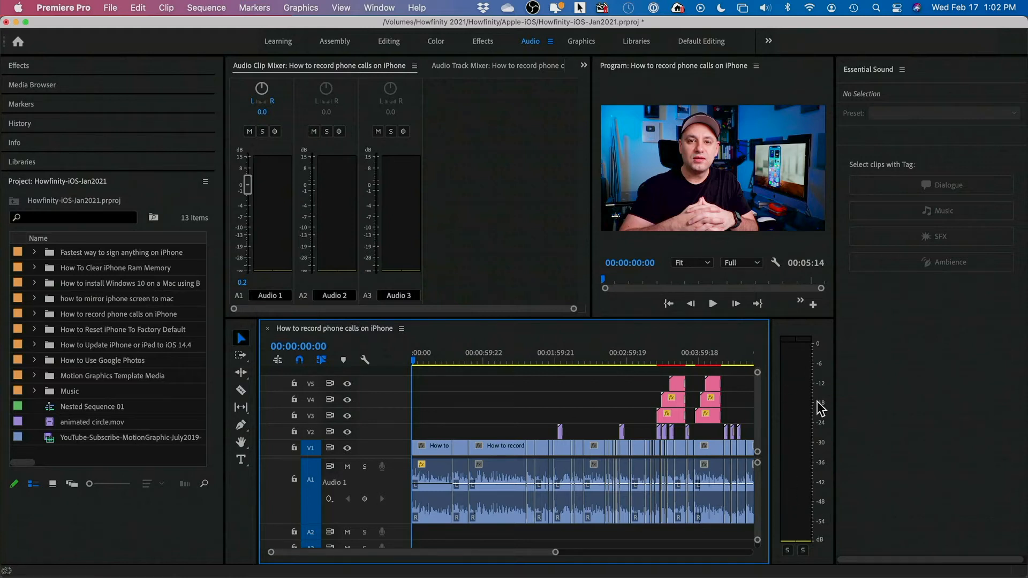
Check that Audio Meters is enabled for display, and play the sequence to examine its audio levels.
click(389, 8)
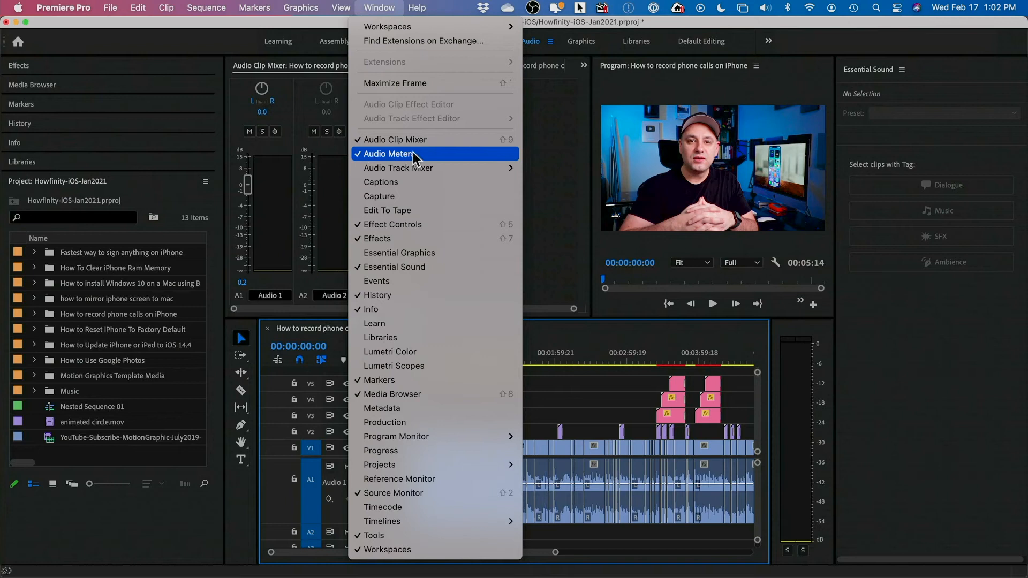
click(392, 7)
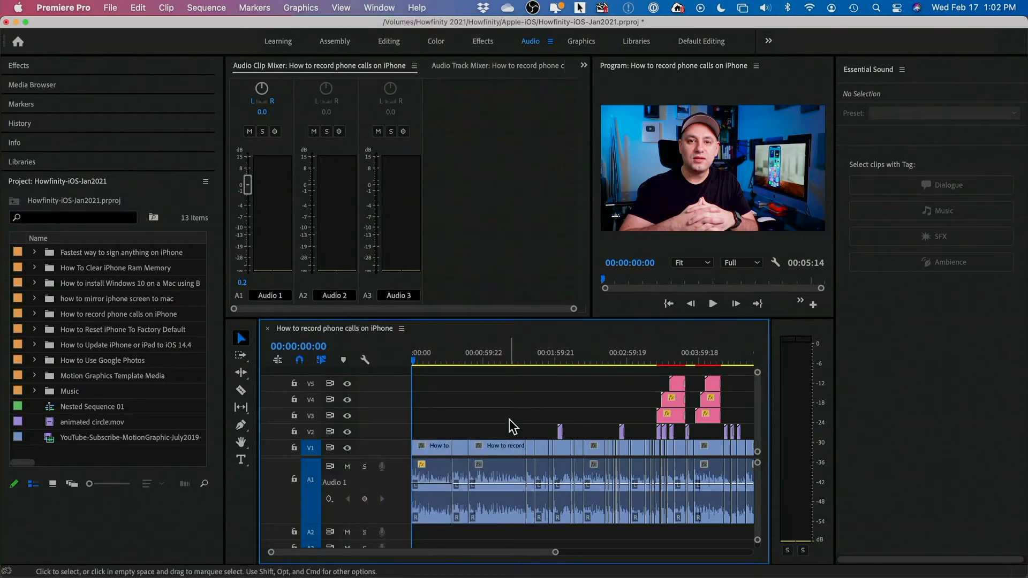
key(XF86AudioMute)
key(space)
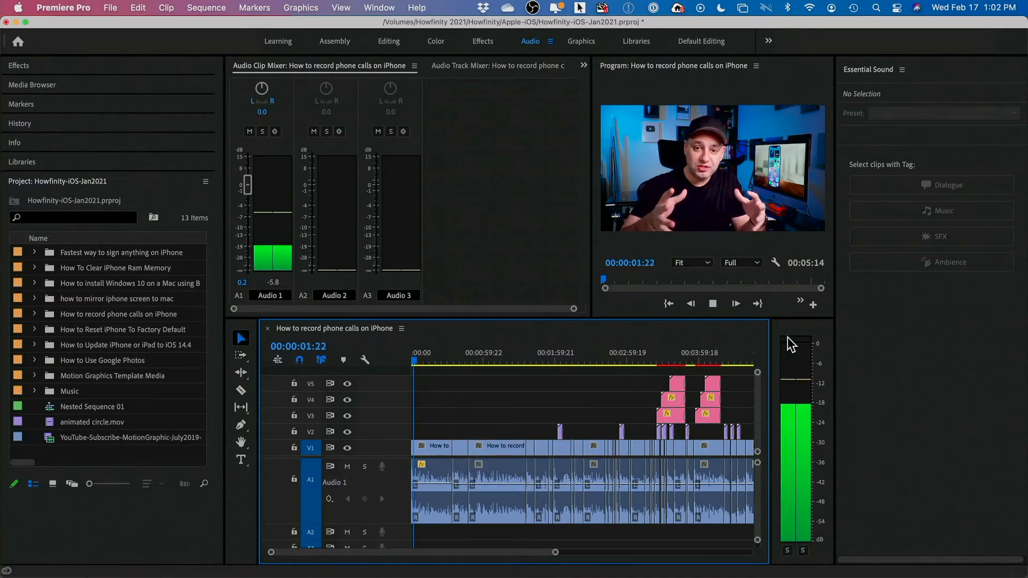
key(space)
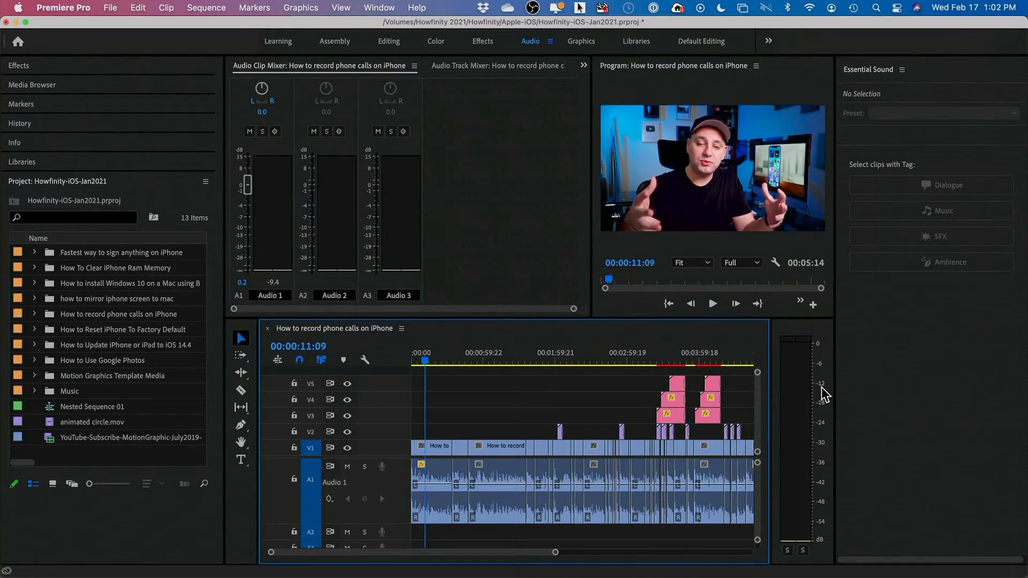
key(space)
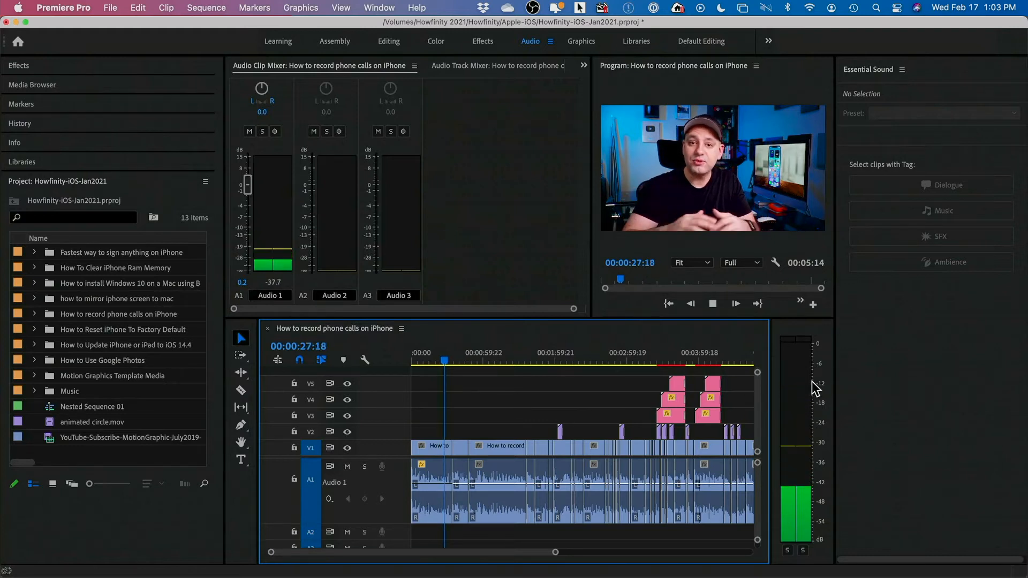
key(space)
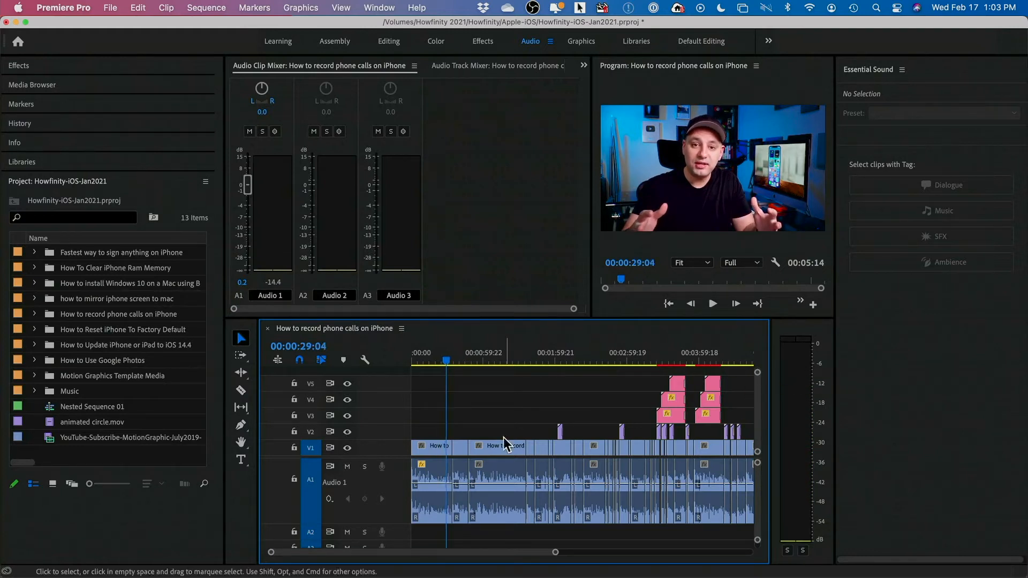
Mute audio tracks A2 and A3, and move the playhead to 00:00:13:23.
click(347, 545)
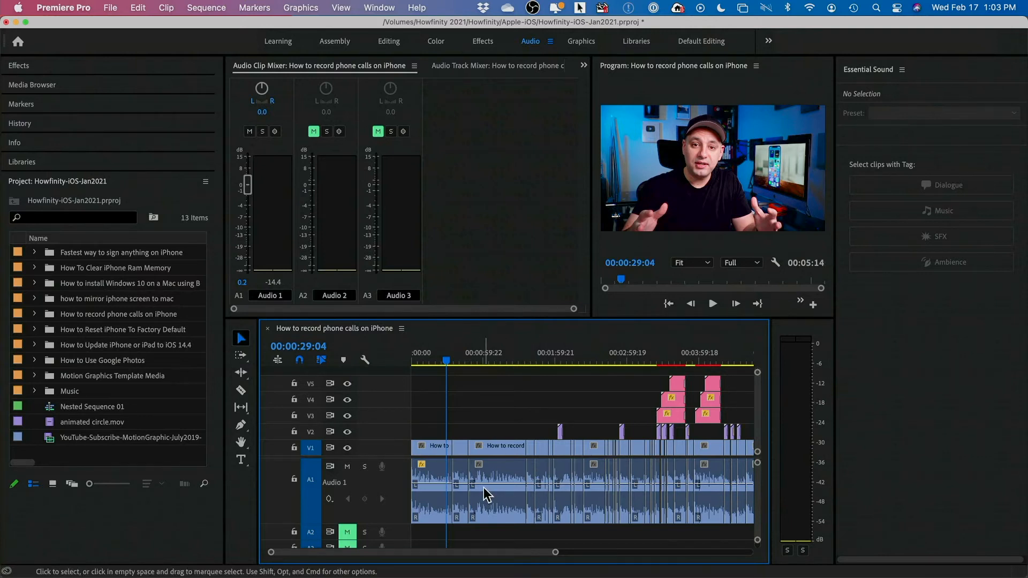
click(428, 356)
click(449, 402)
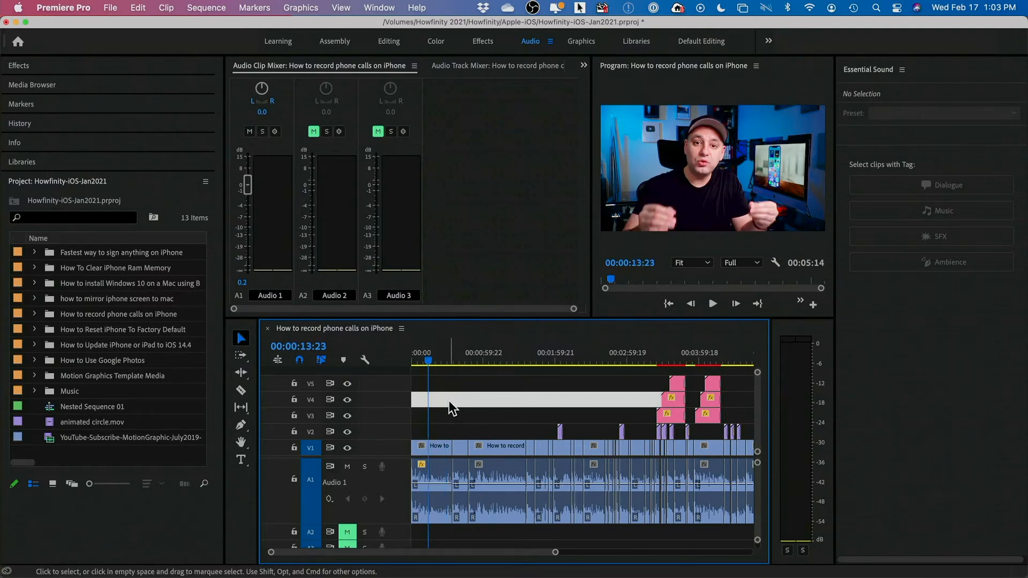
click(452, 402)
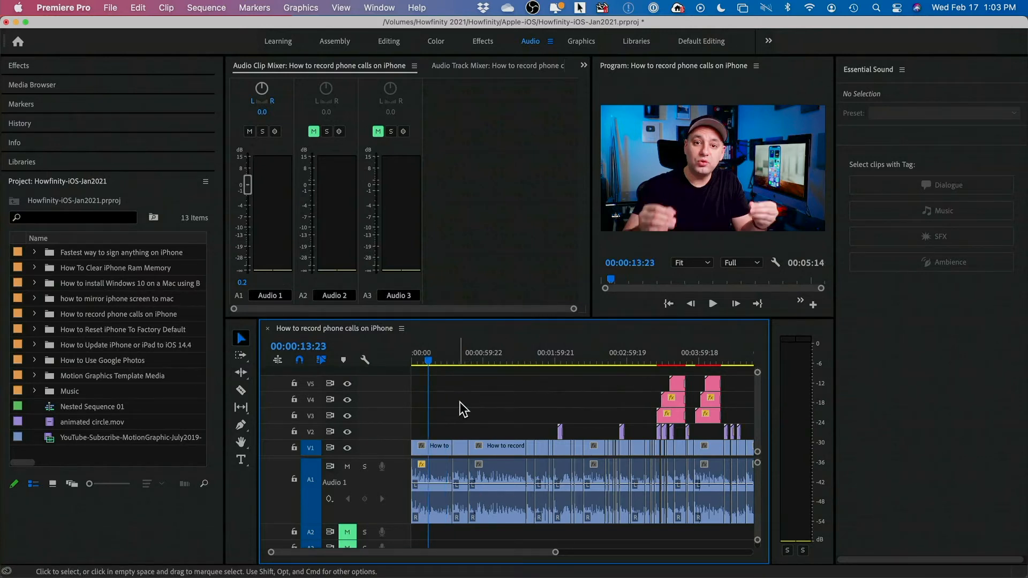
Select all clips on V1 and A1 and use Audio Gain to normalize all peaks to -3 dB.
key(minus)
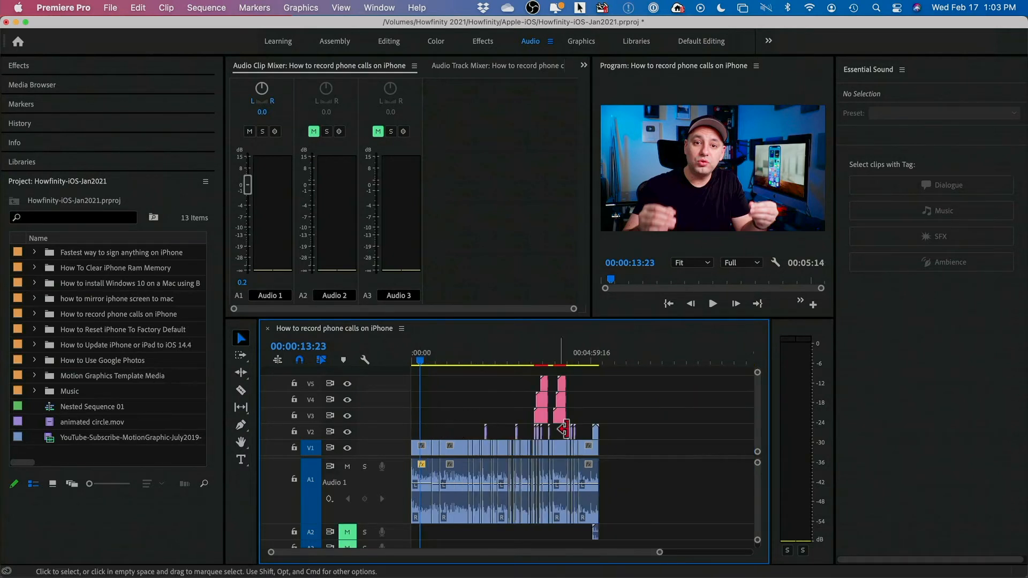
drag(626, 448, 391, 502)
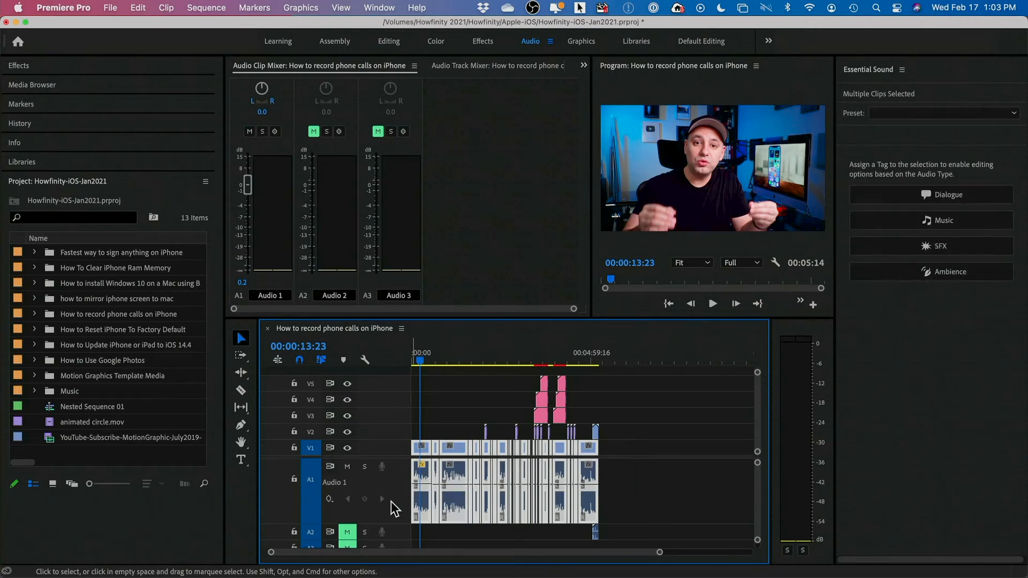
key(equal)
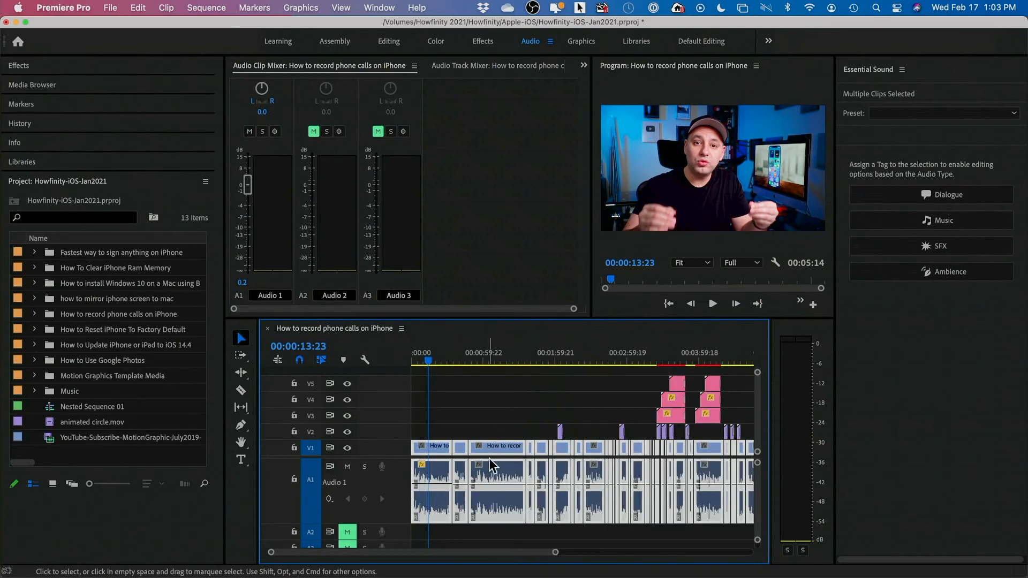
right_click(437, 470)
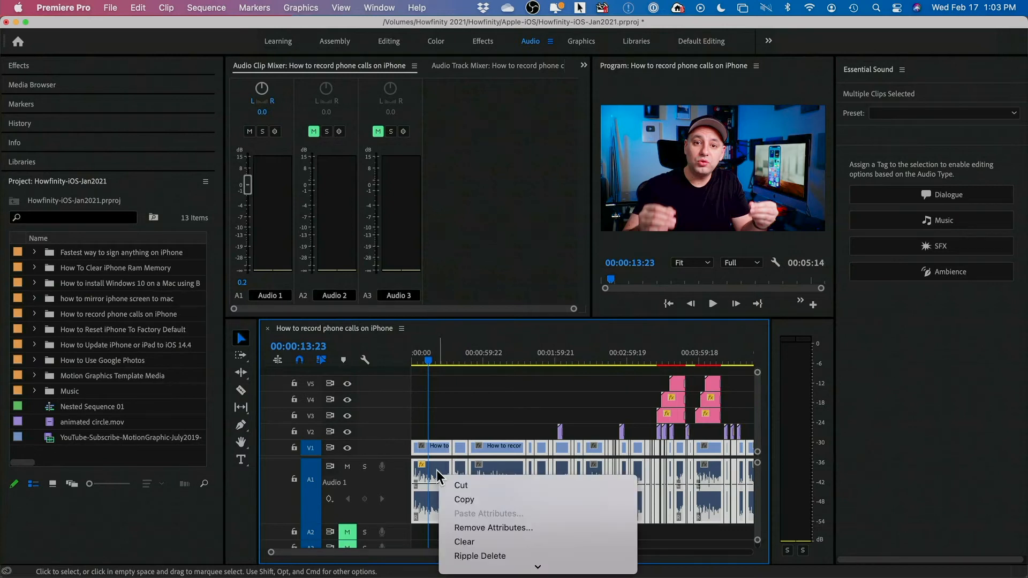
mouse_move(485, 570)
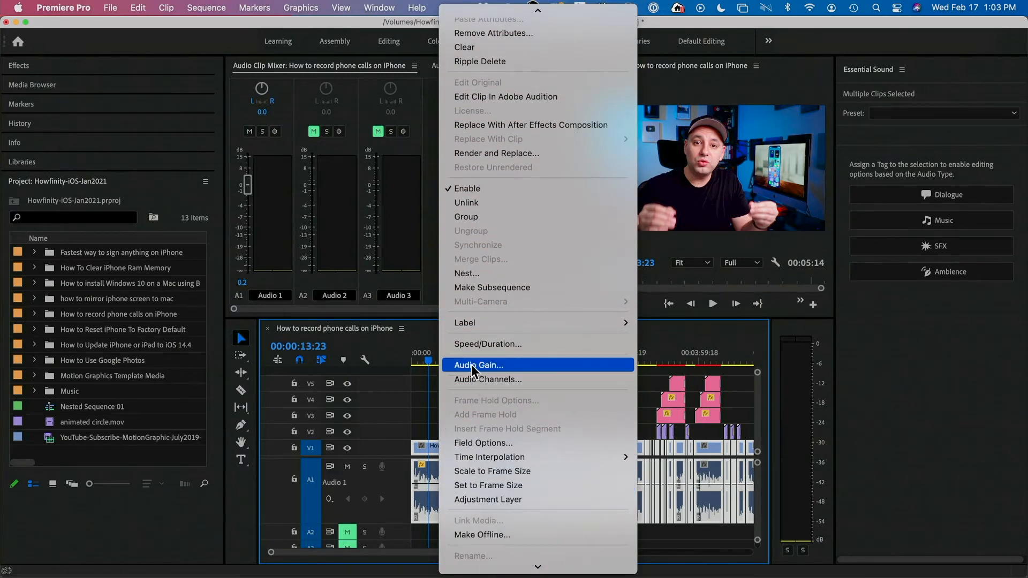
click(477, 364)
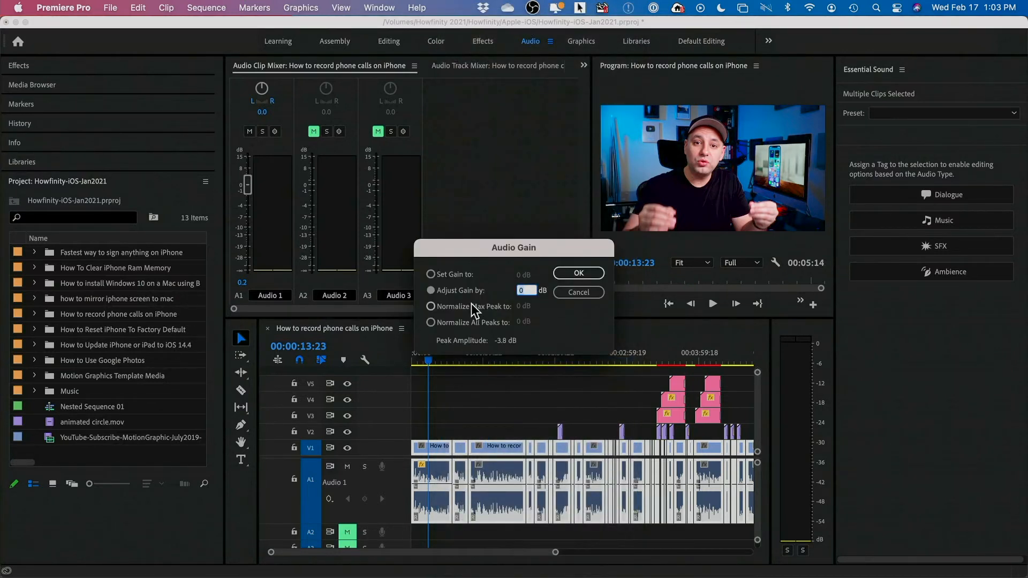
click(431, 322)
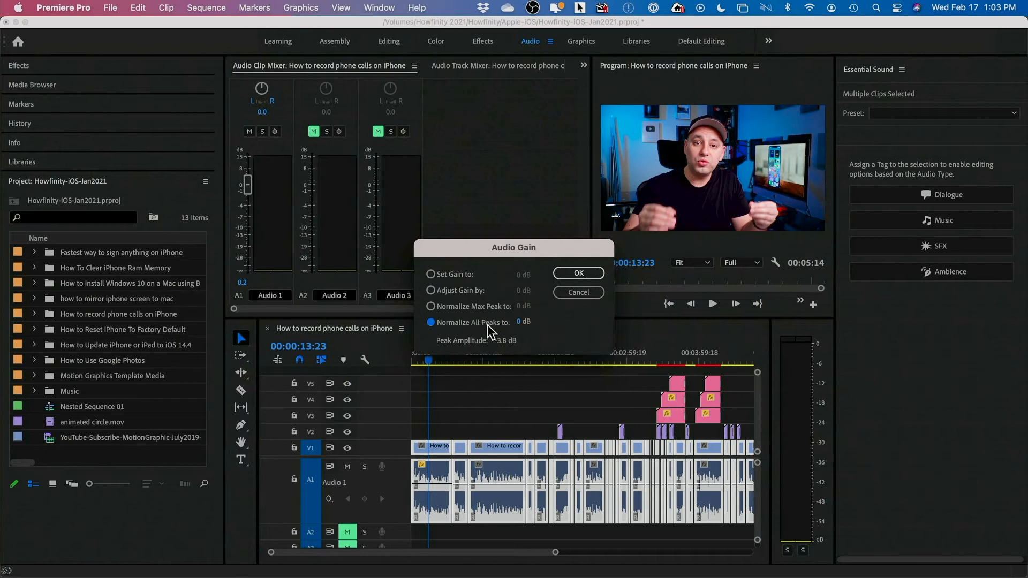
click(518, 322)
click(553, 323)
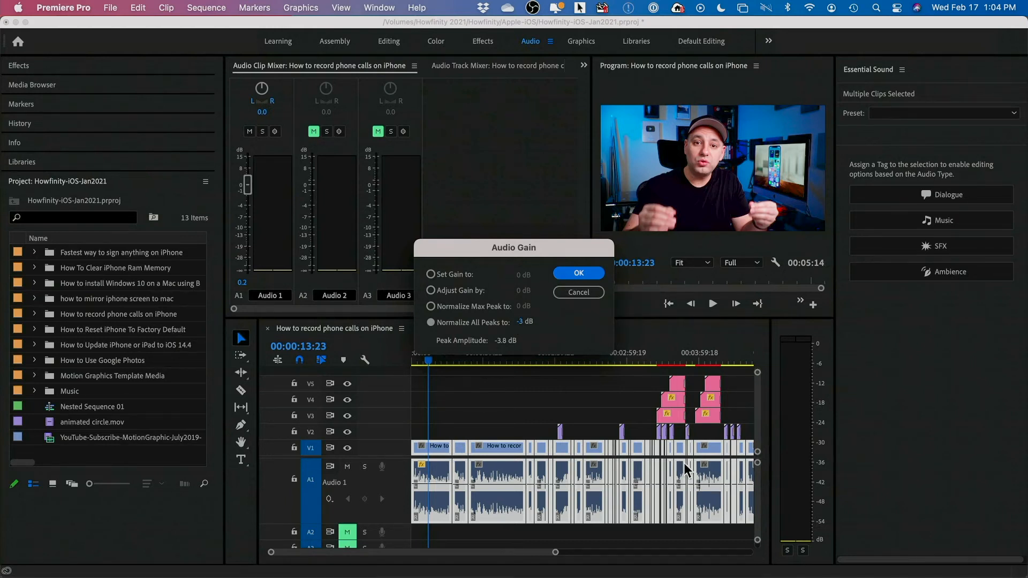
click(576, 274)
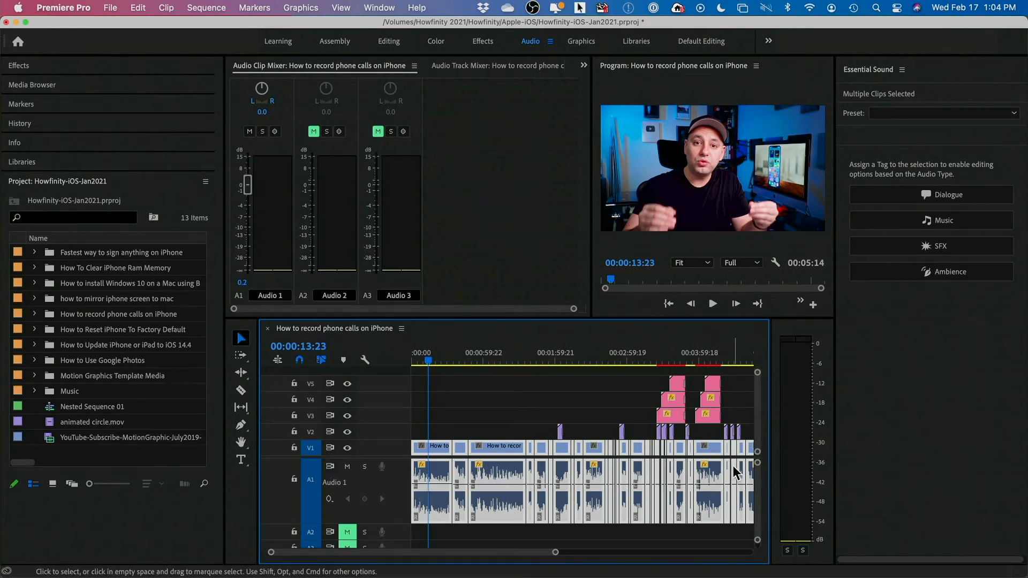
Play the normalized sequence from near its start to examine the levels on the audio meters.
mouse_move(734, 472)
key(space)
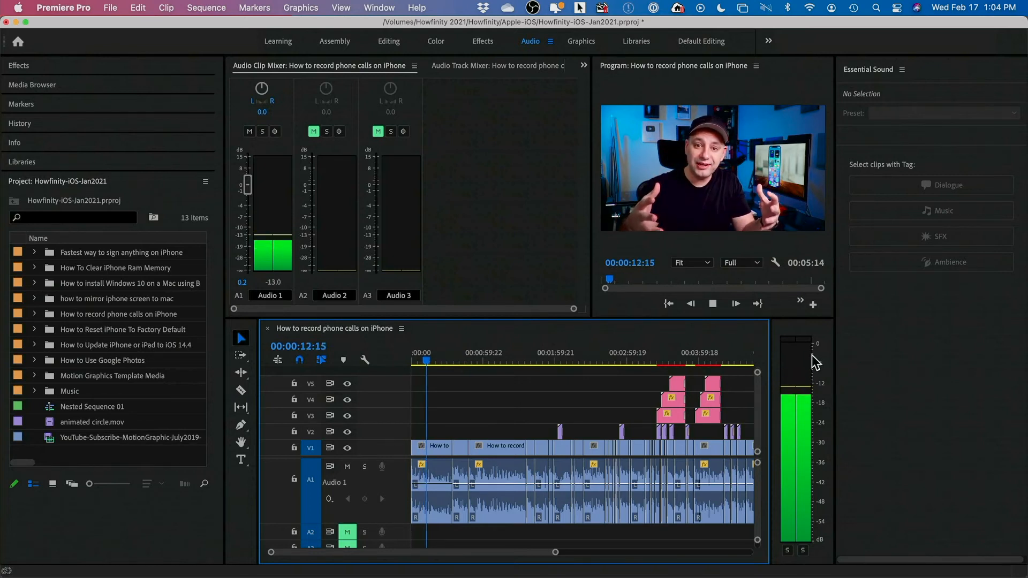
key(space)
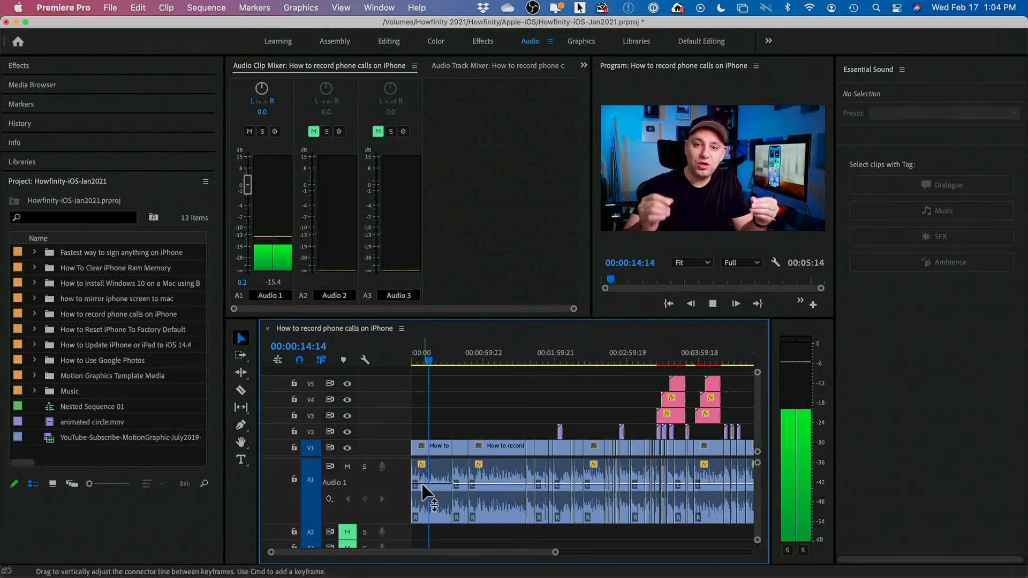
Try the first A1 clip at about 12.2 dB during playback, and return its volume line to about 0.2 dB.
click(431, 486)
drag(430, 484, 431, 466)
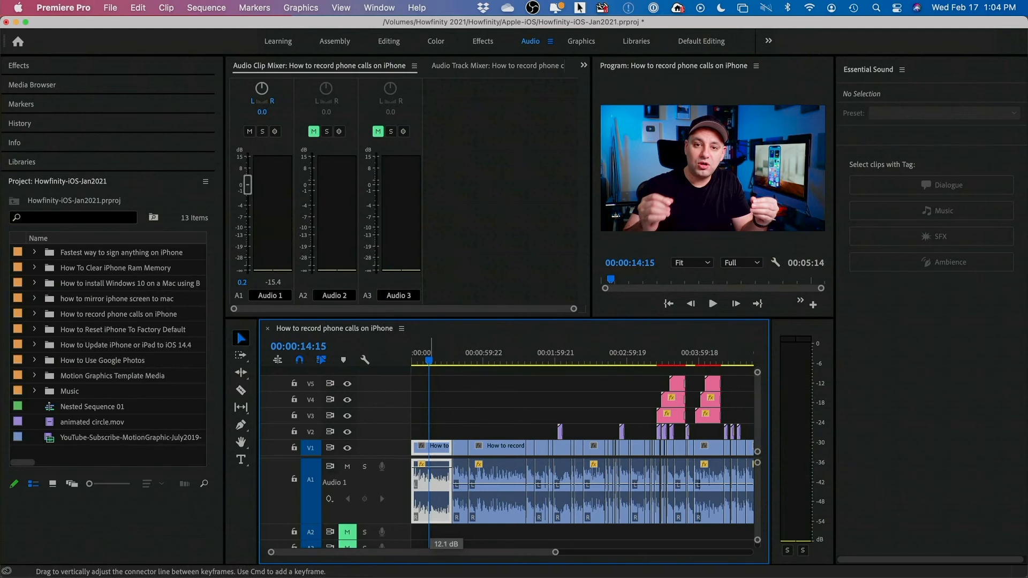
key(space)
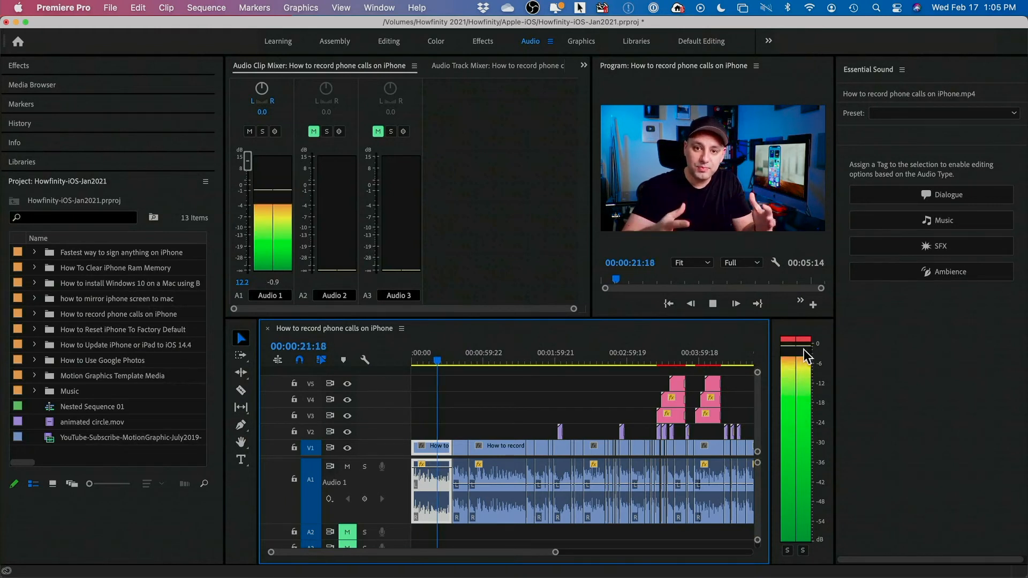
key(space)
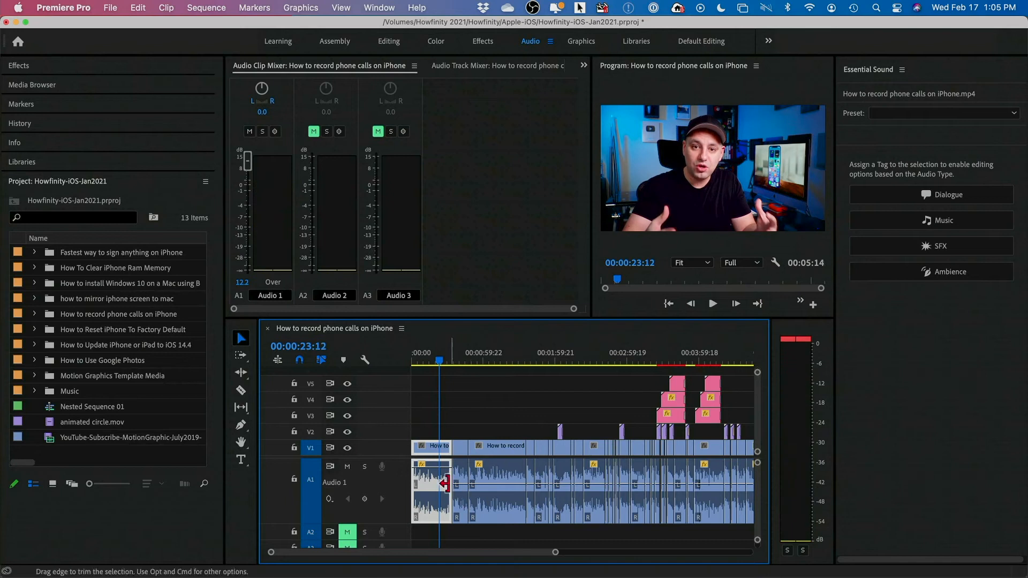
drag(431, 477, 430, 484)
click(506, 404)
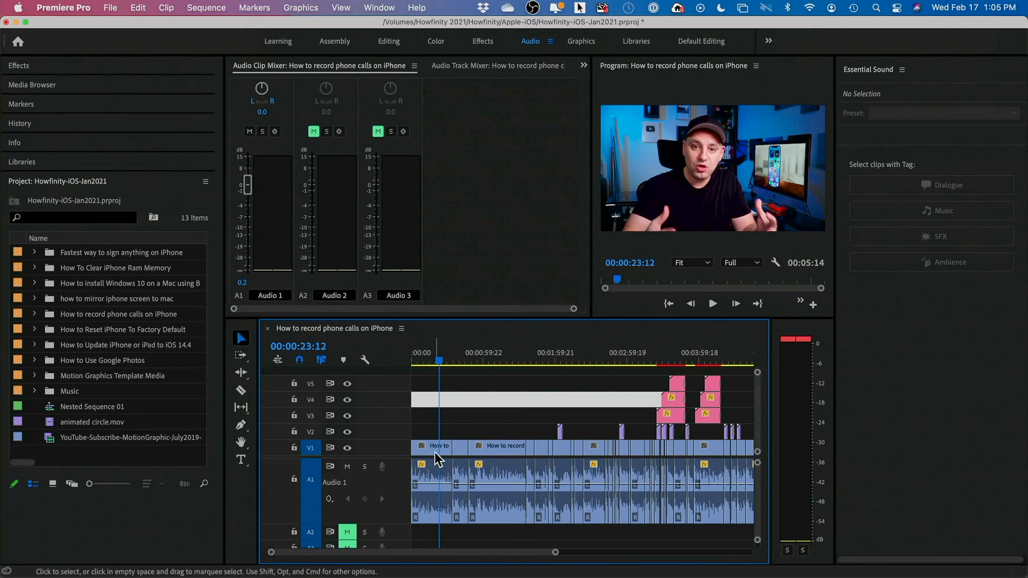
In the Audio Track Mixer, lower the whole Audio 1 track to about -12.6 dB and play the sequence to check it.
click(479, 67)
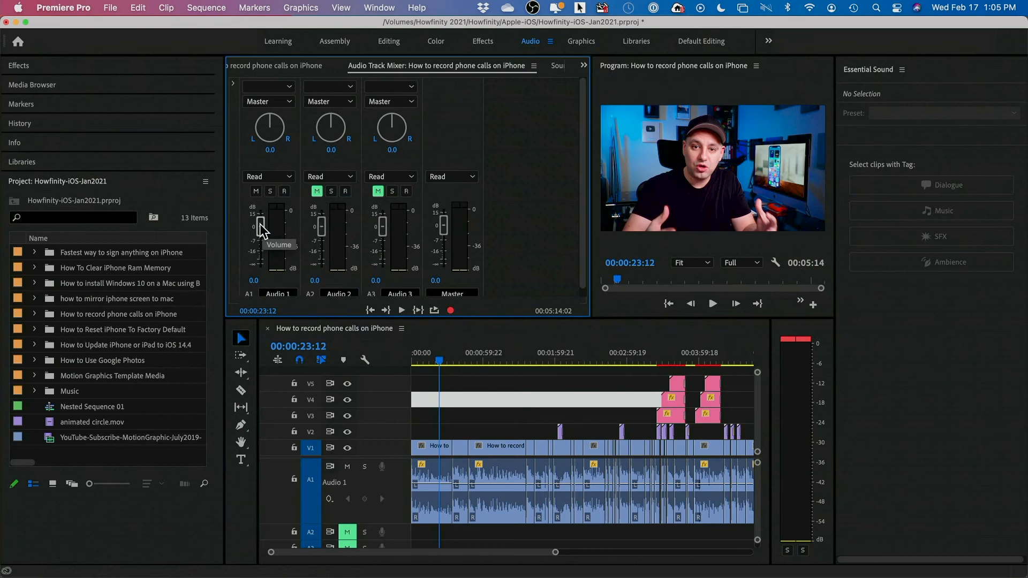
drag(260, 224, 260, 221)
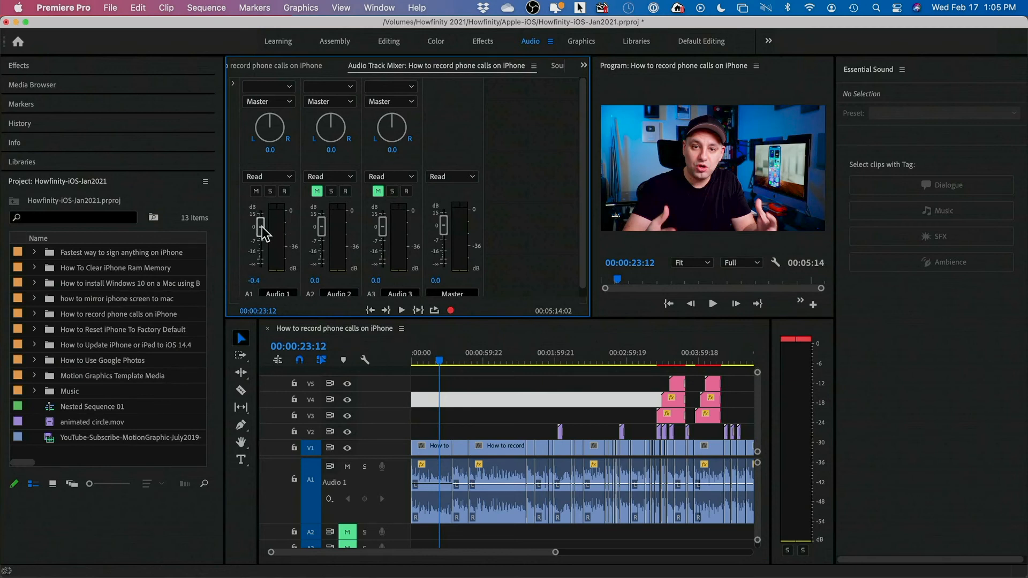
drag(263, 231, 264, 247)
click(471, 428)
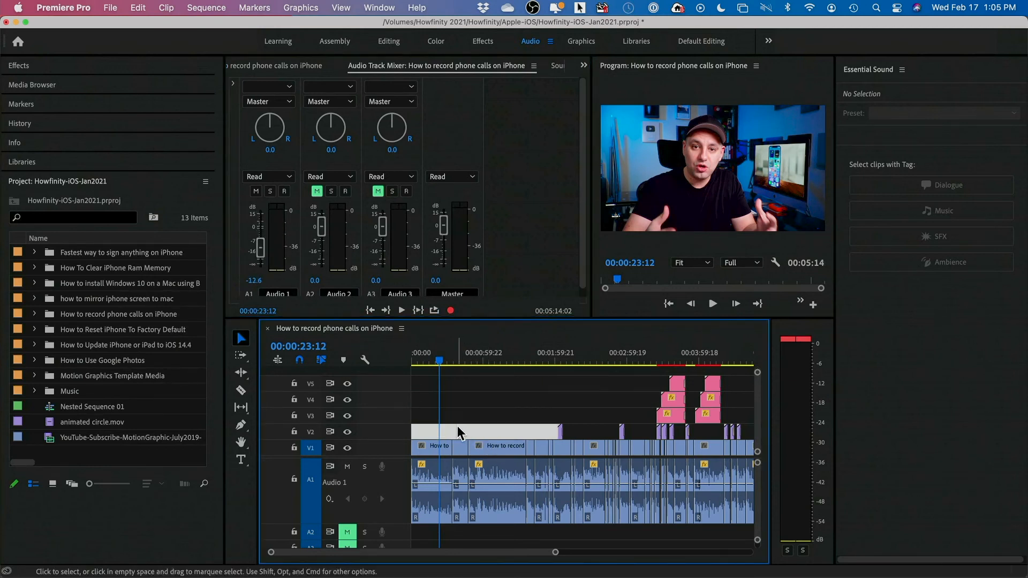
key(space)
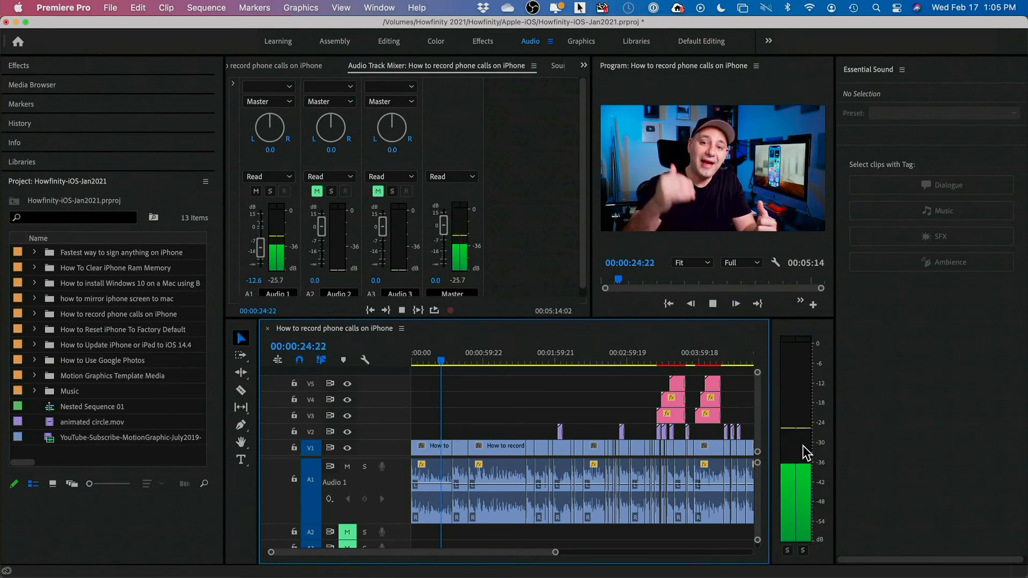
key(space)
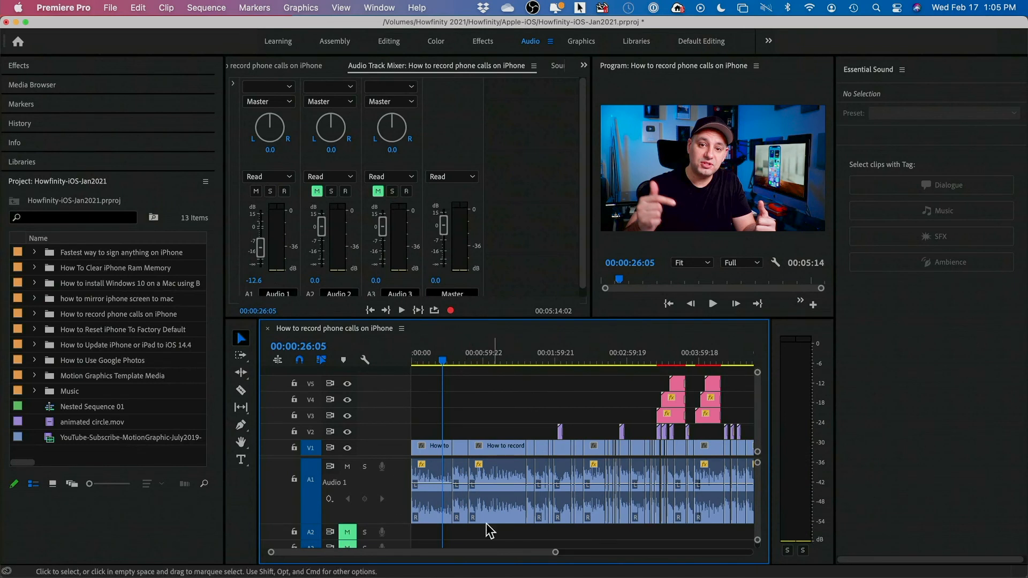
Set the Audio 1 track volume to about -2.0 dB and play the sequence briefly to check the level.
click(261, 260)
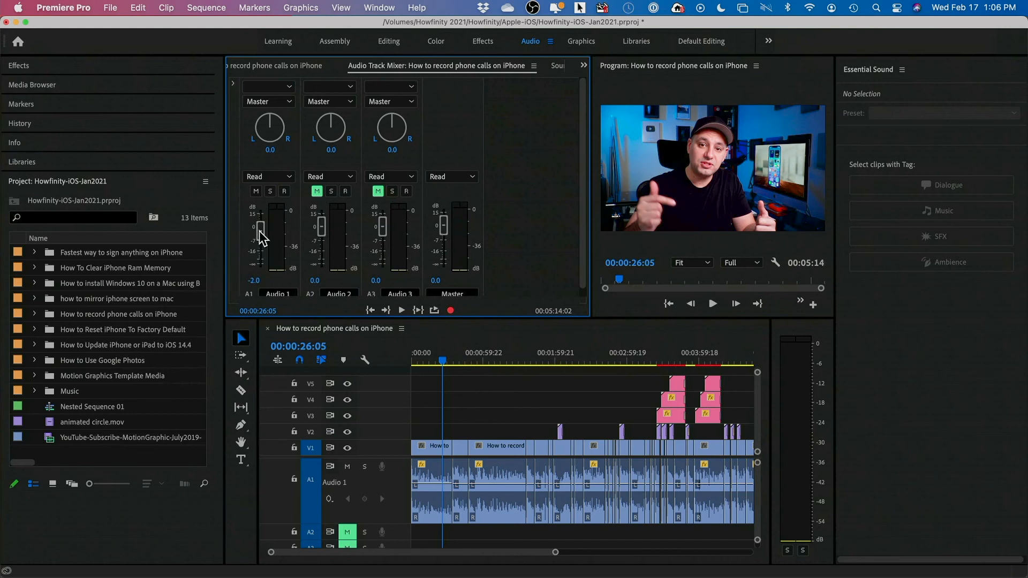
click(475, 401)
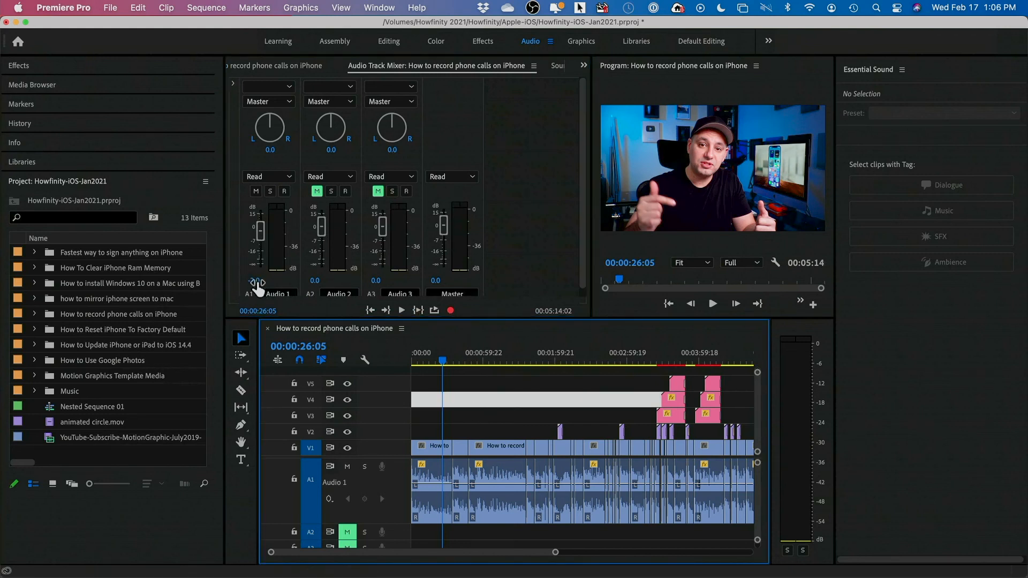
key(space)
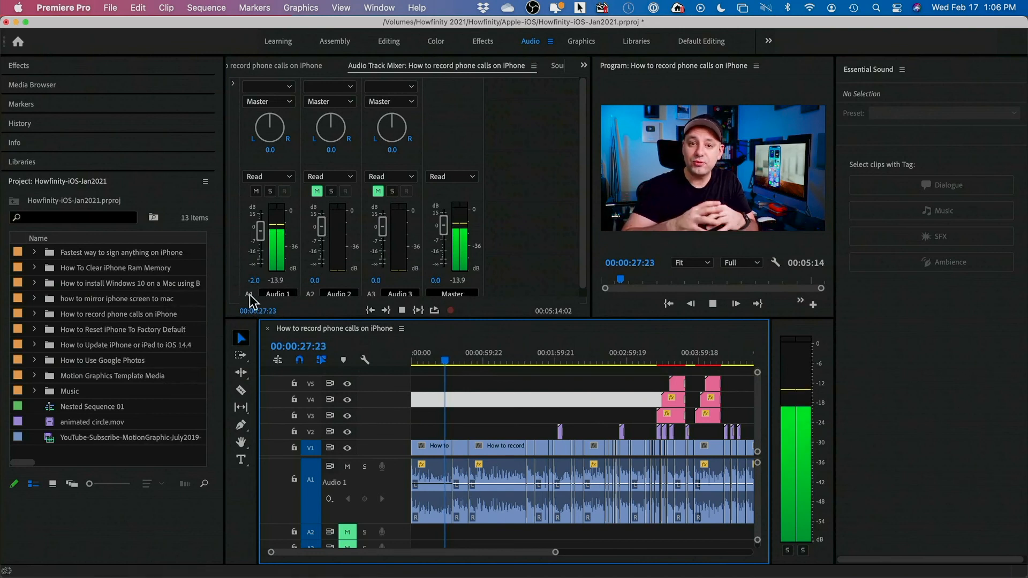
key(space)
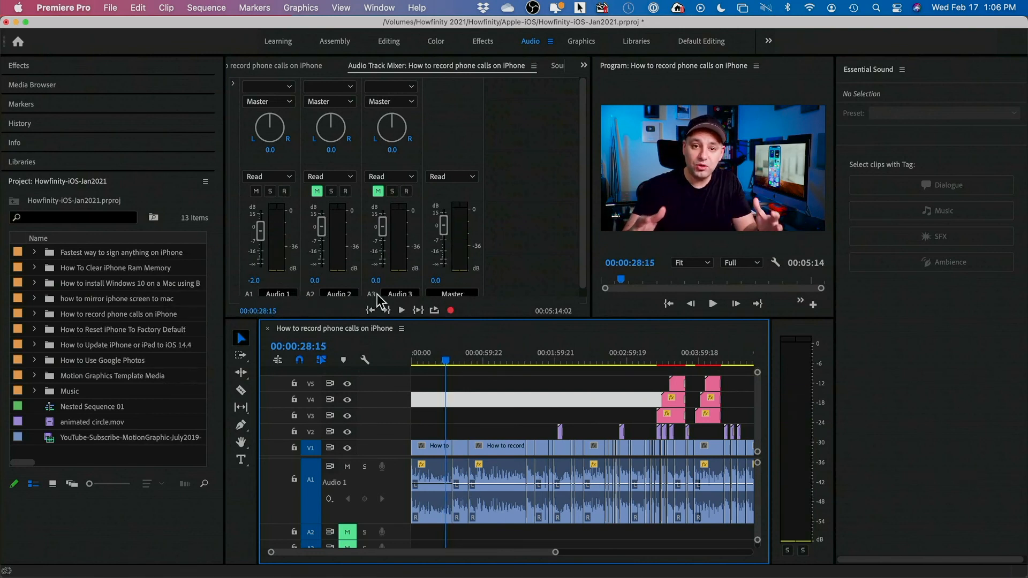